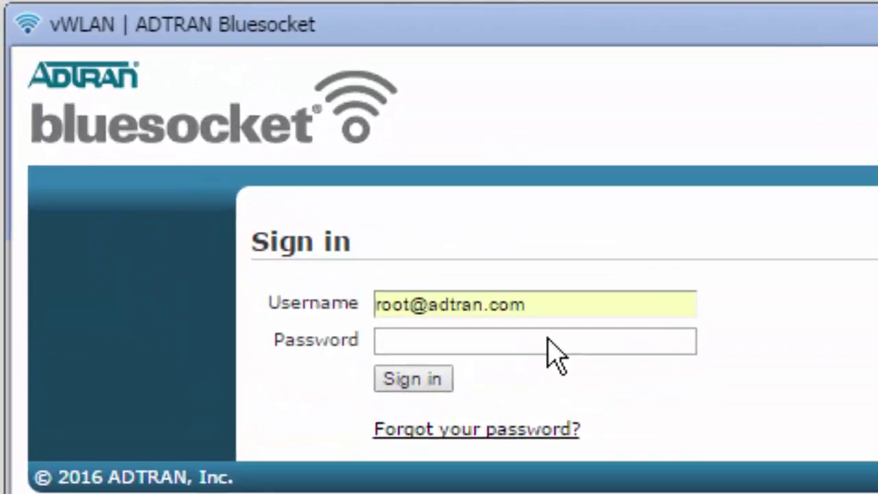
- Enter the administrator account's password and sign in to the wireless management console
{"action": "left_click", "coordinate": [551, 339]}
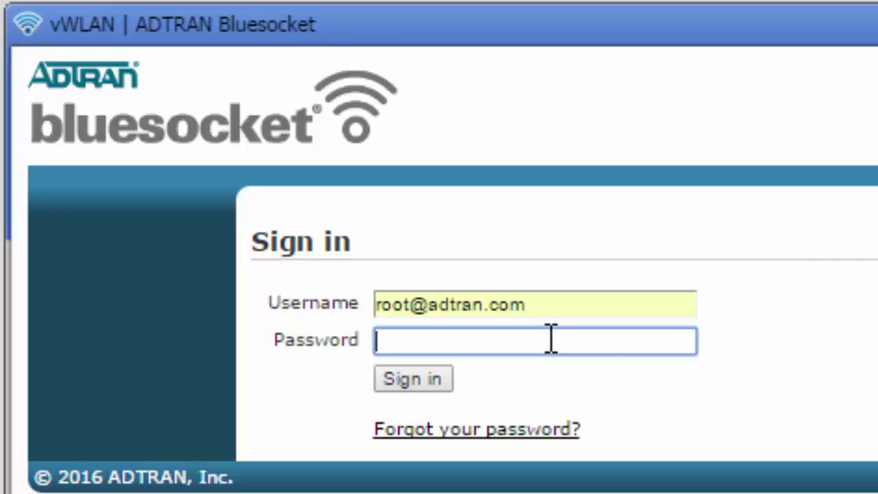
{"action": "type", "text": "********"}
{"action": "left_click", "coordinate": [381, 336]}
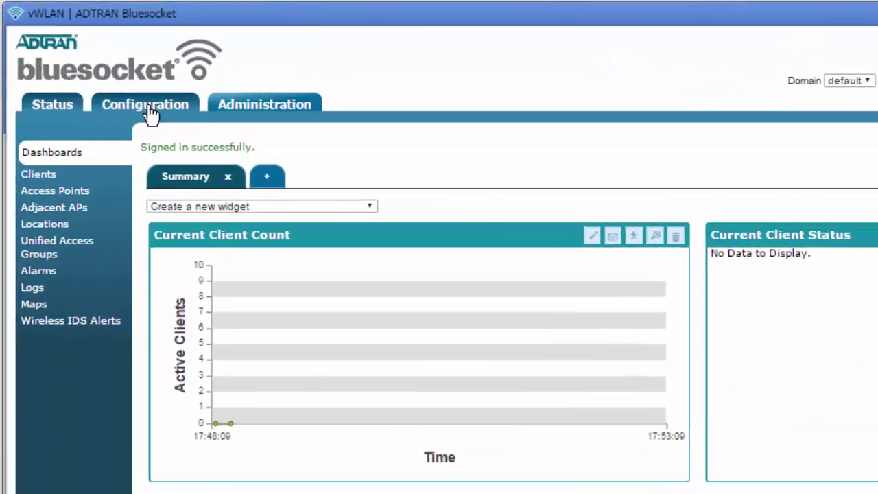
- Open the AP Licenses list in the wireless configuration and examine the access points' vWLAN license and status
{"action": "left_click", "coordinate": [97, 70]}
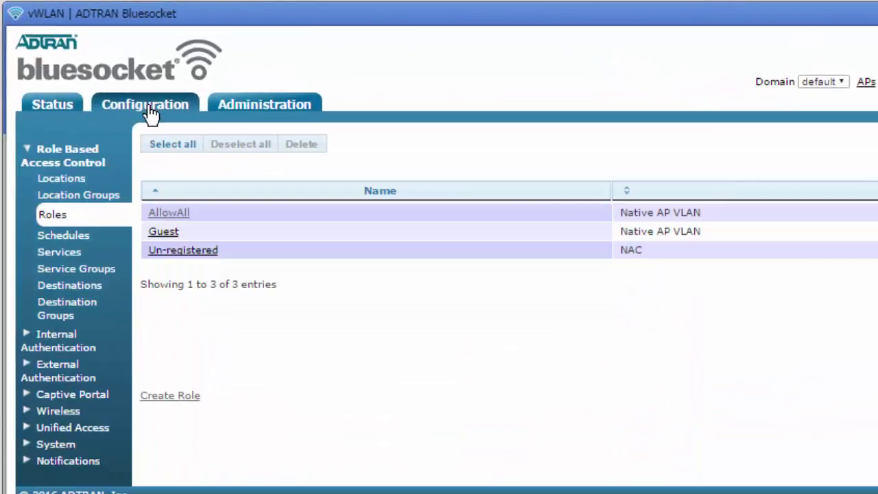
{"action": "left_click", "coordinate": [66, 148]}
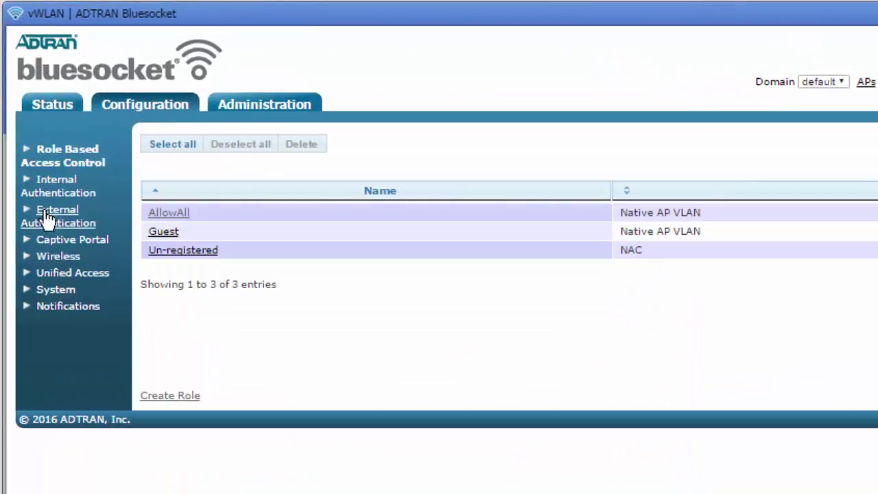
{"action": "left_click", "coordinate": [58, 258]}
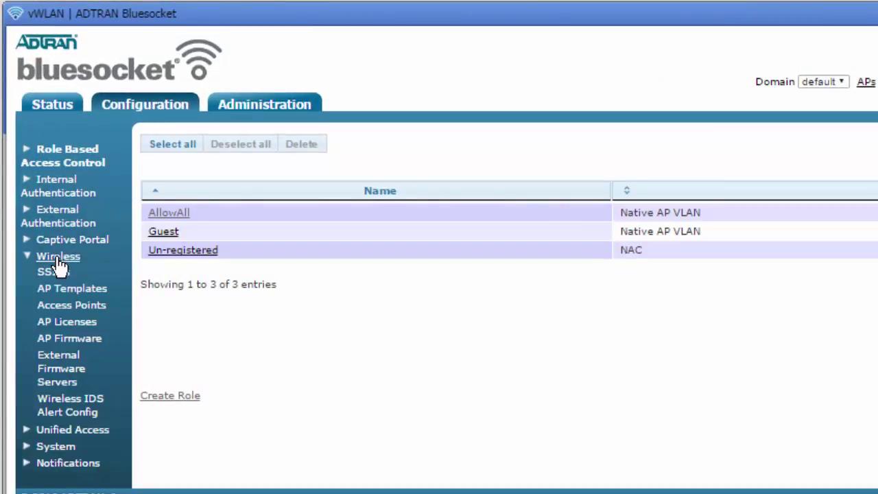
{"action": "left_click", "coordinate": [69, 323]}
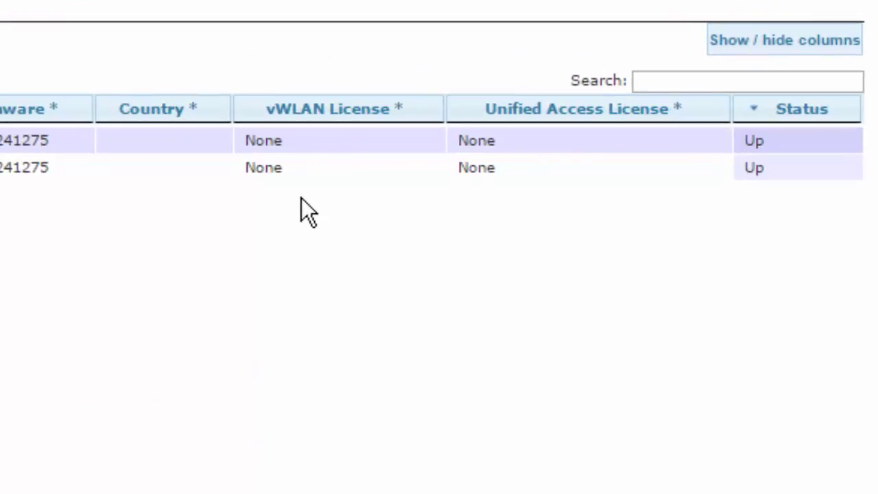
{"action": "left_click", "coordinate": [300, 172]}
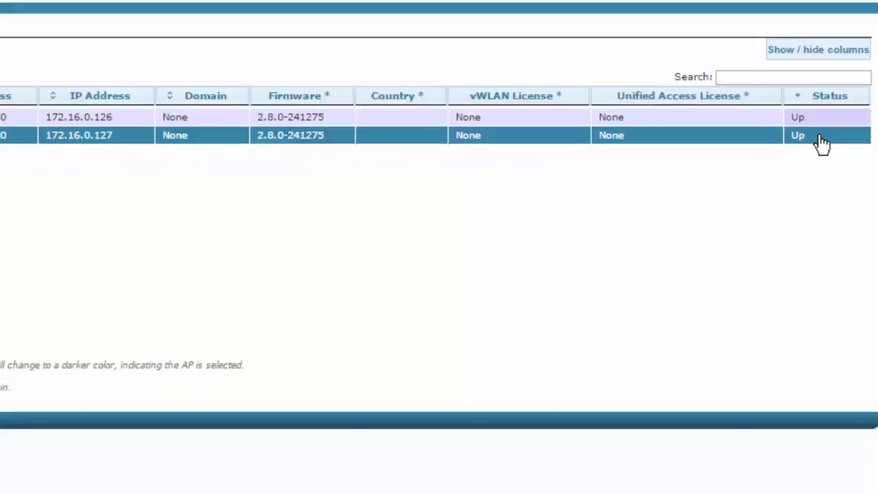
{"action": "left_click", "coordinate": [799, 172]}
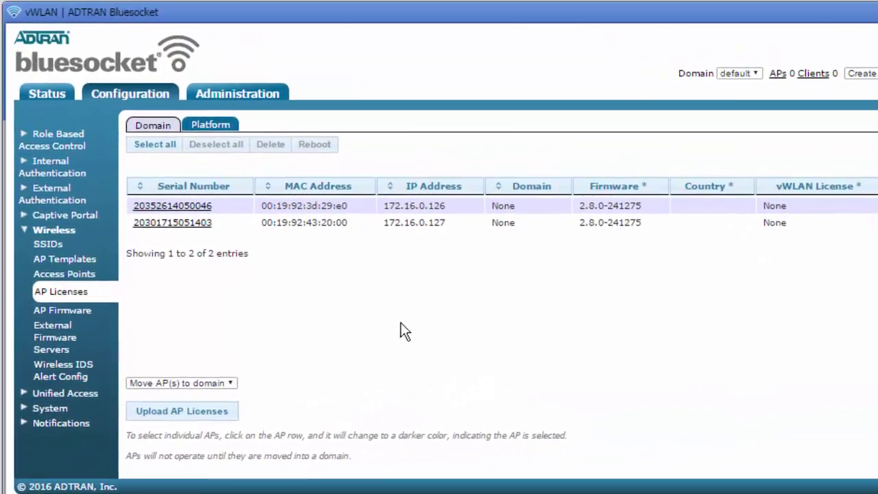
- Upload the license file APLicenseFile for the access points into the default domain
{"action": "left_click", "coordinate": [206, 415]}
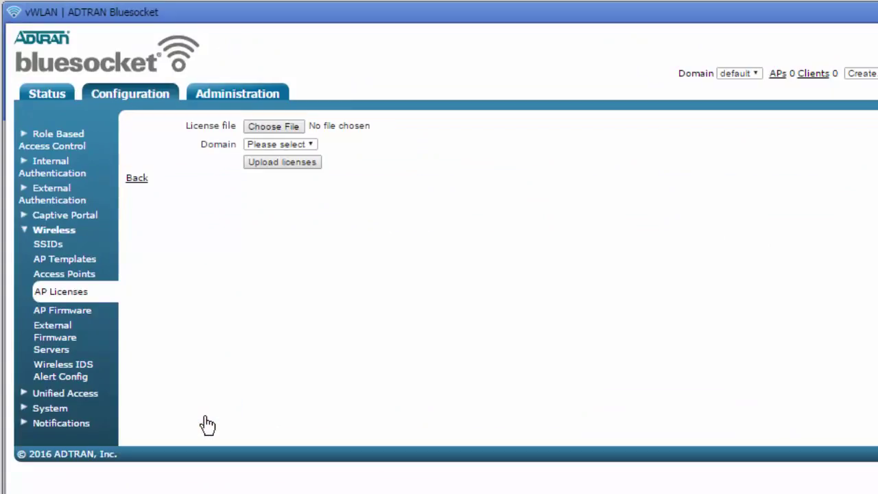
{"action": "left_click", "coordinate": [279, 127]}
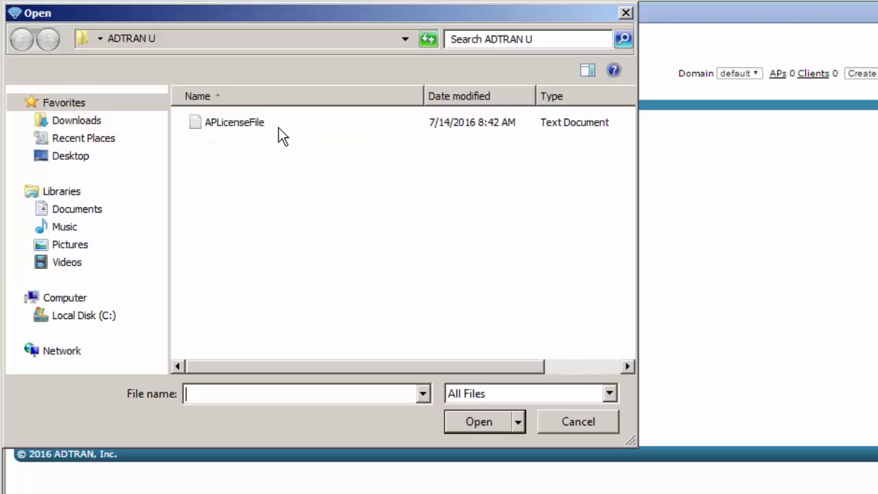
{"action": "left_click", "coordinate": [263, 128]}
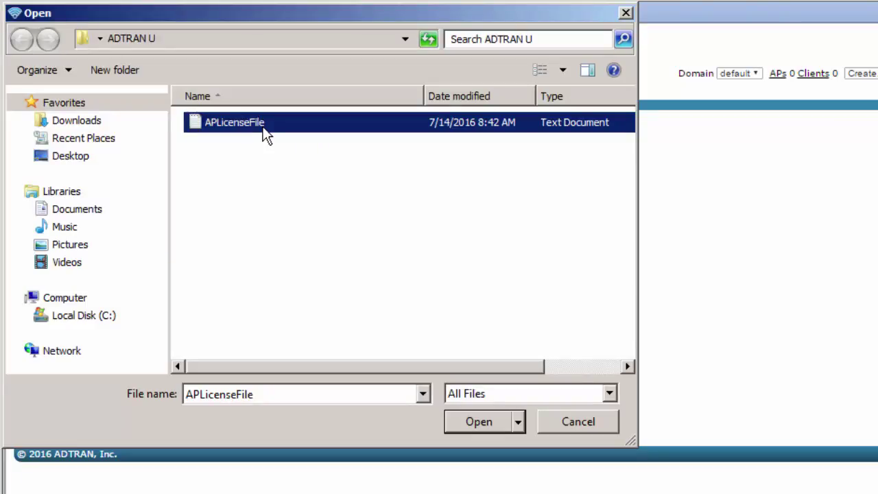
{"action": "left_click", "coordinate": [489, 421]}
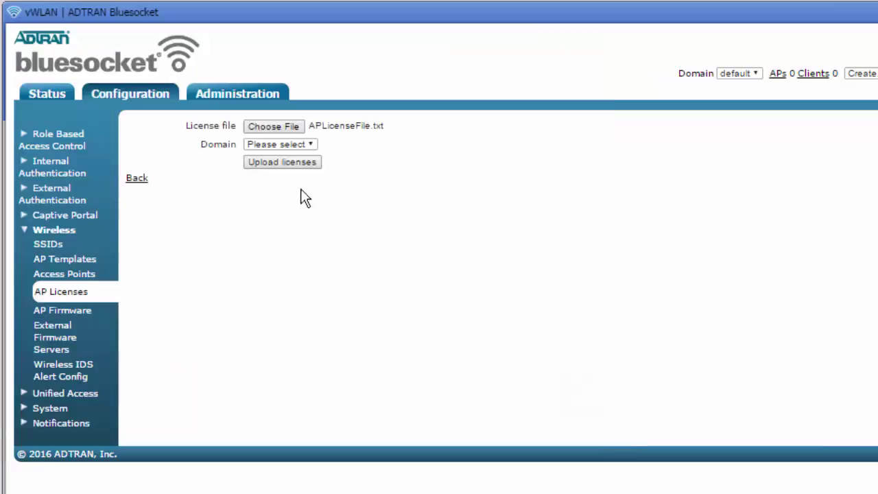
{"action": "left_click", "coordinate": [307, 146]}
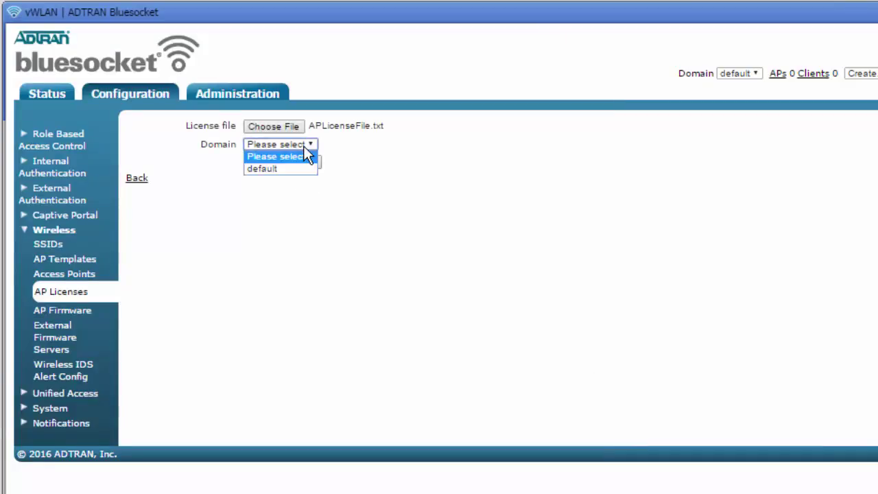
{"action": "left_click", "coordinate": [280, 171]}
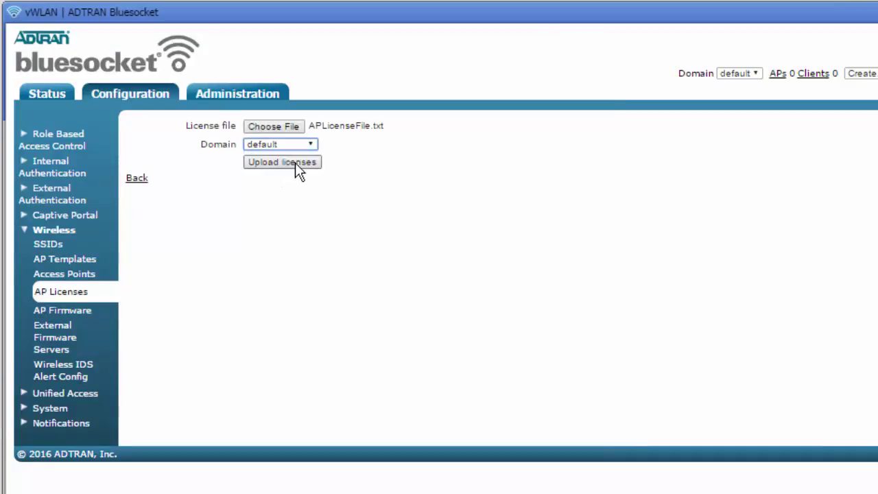
{"action": "left_click", "coordinate": [295, 163]}
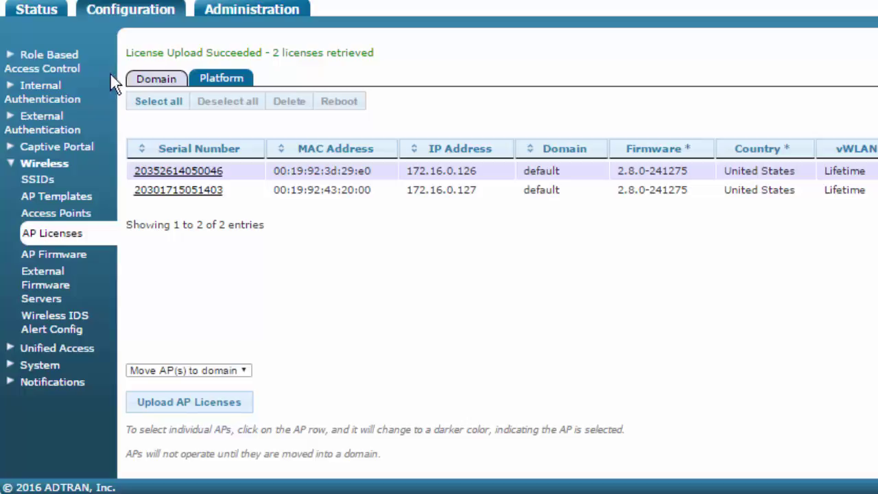
- Start a new wireless SSID named GlobalTraining and set its authentication to WPA2-PSK
{"action": "left_click", "coordinate": [43, 183]}
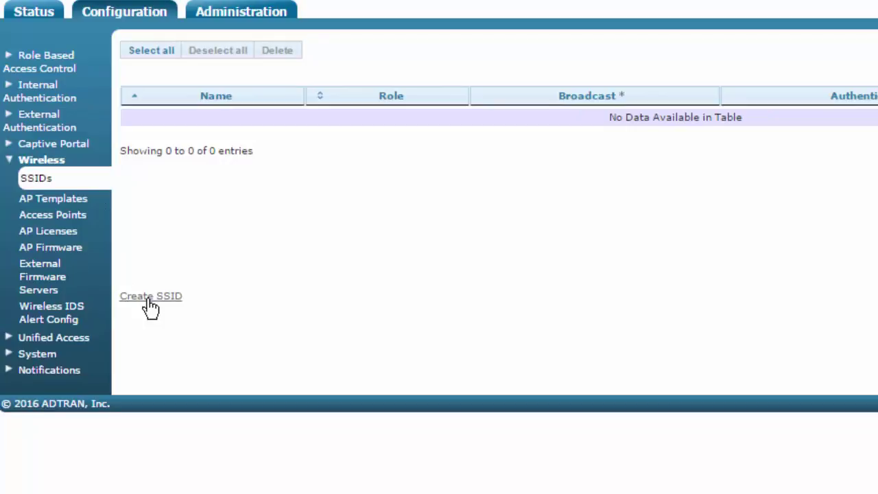
{"action": "left_click", "coordinate": [150, 296]}
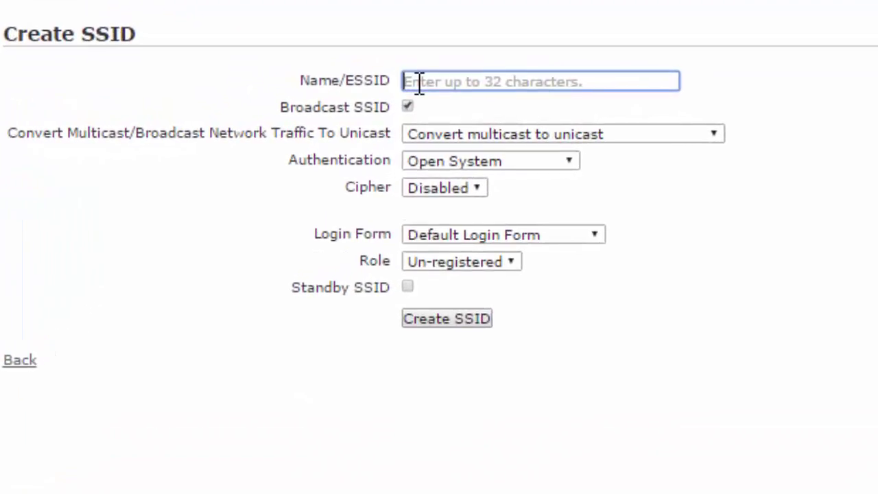
{"action": "type", "text": "GlobalTraining"}
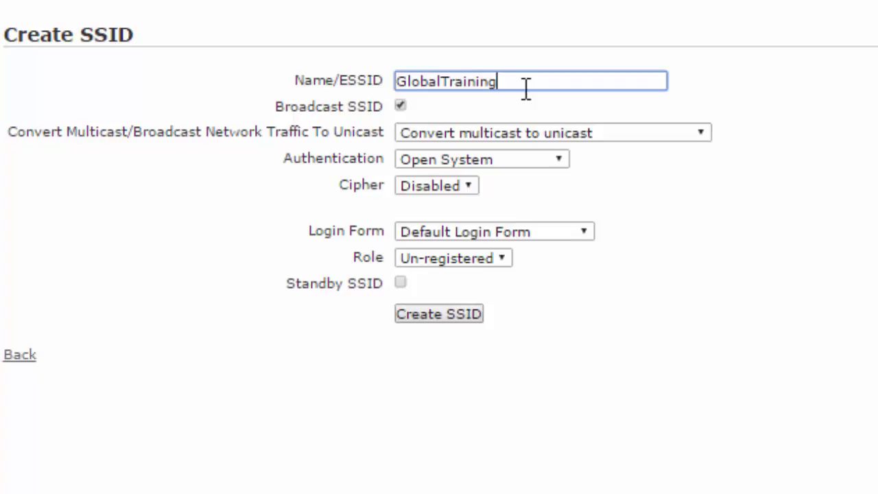
{"action": "left_click", "coordinate": [522, 158]}
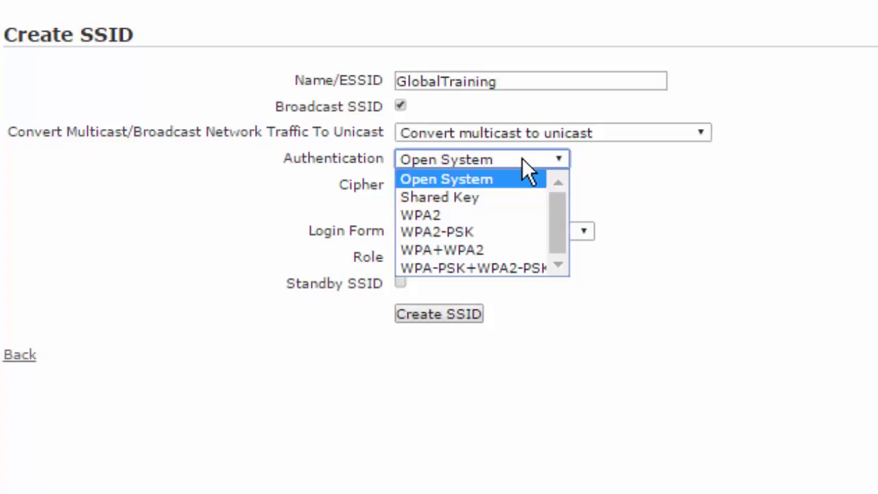
{"action": "left_click", "coordinate": [486, 232]}
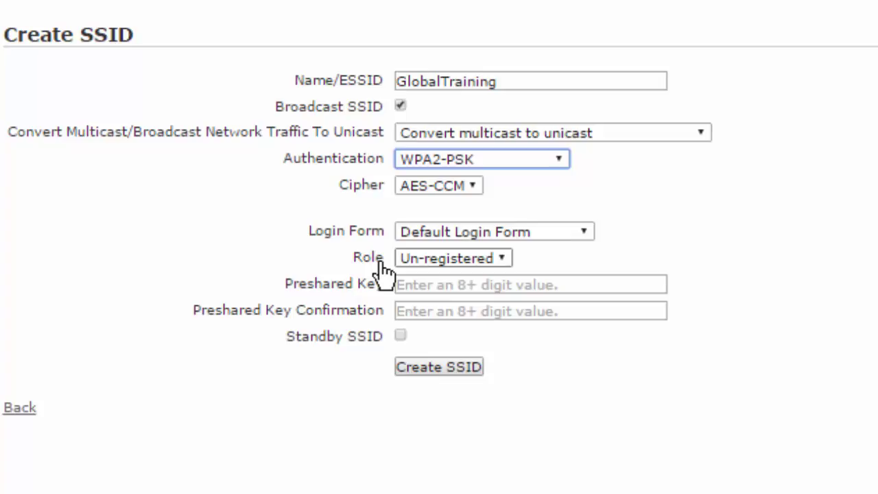
- Set the role of the GlobalTraining SSID to AllowAll
{"action": "left_click", "coordinate": [491, 259]}
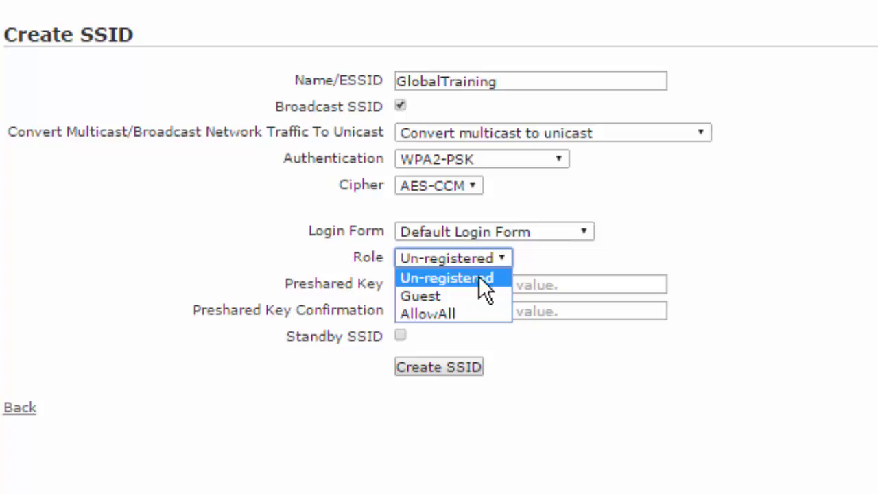
{"action": "left_click", "coordinate": [479, 276]}
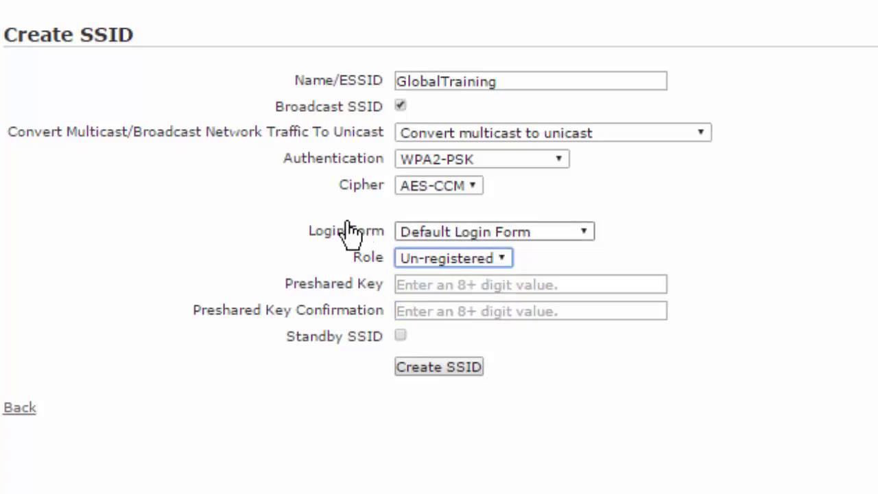
{"action": "left_click", "coordinate": [456, 258]}
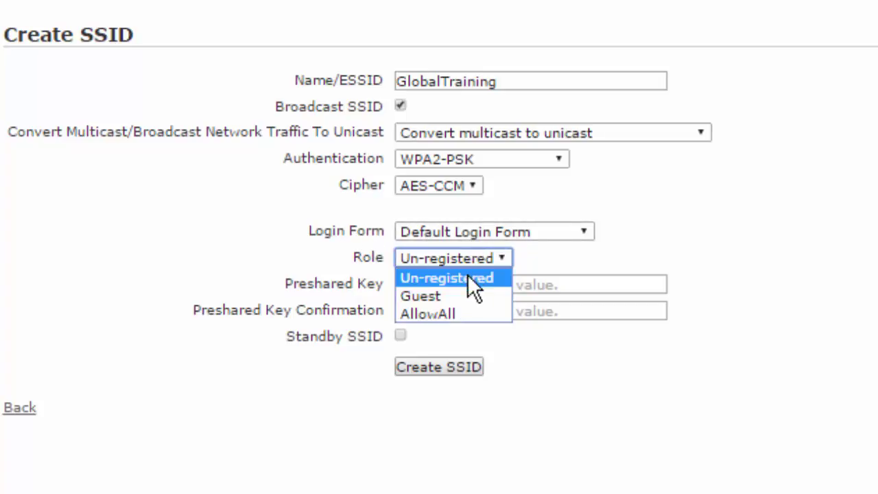
{"action": "left_click", "coordinate": [453, 315]}
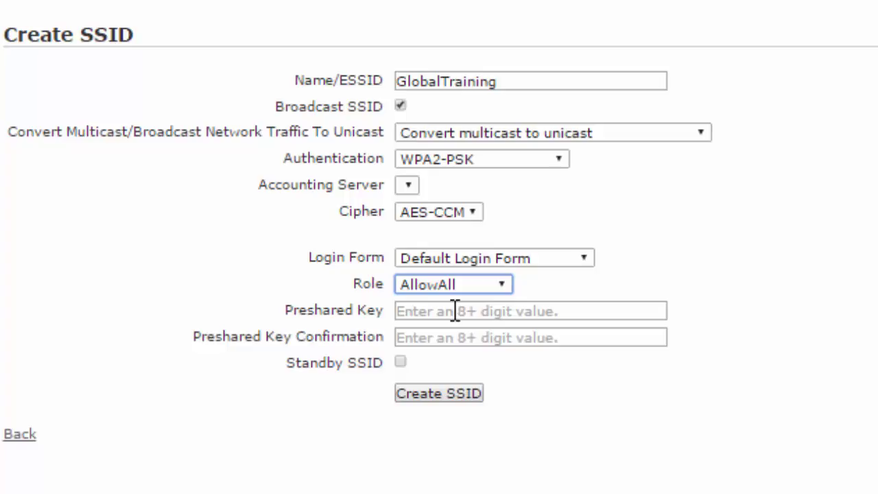
- Enter and confirm the preshared key for the GlobalTraining SSID, and create the SSID
{"action": "left_click", "coordinate": [446, 313]}
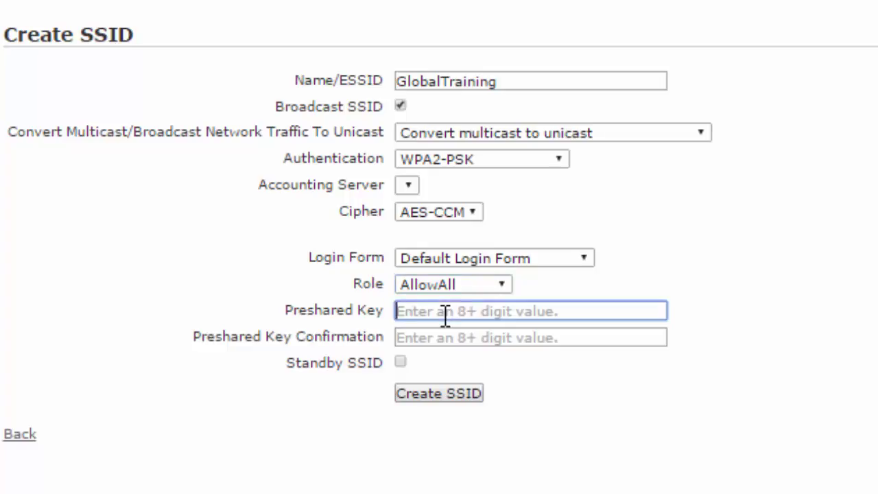
{"action": "type", "text": "password"}
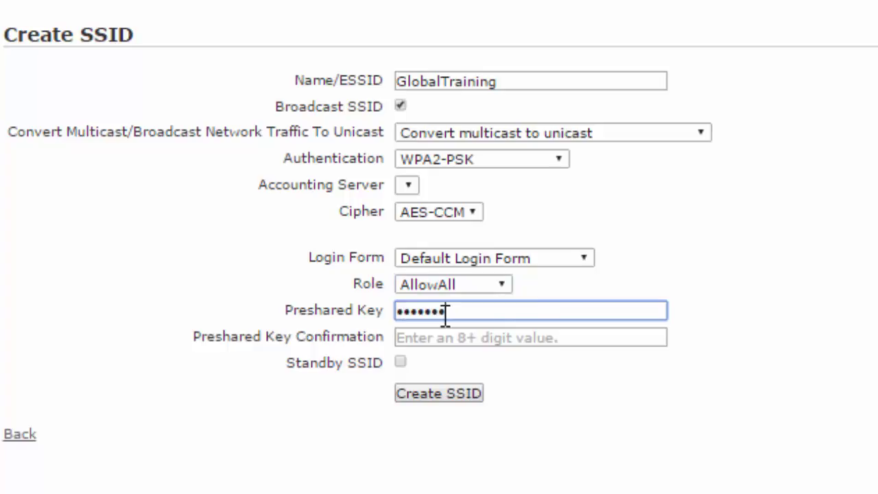
{"action": "key", "text": "Tab"}
{"action": "type", "text": "password"}
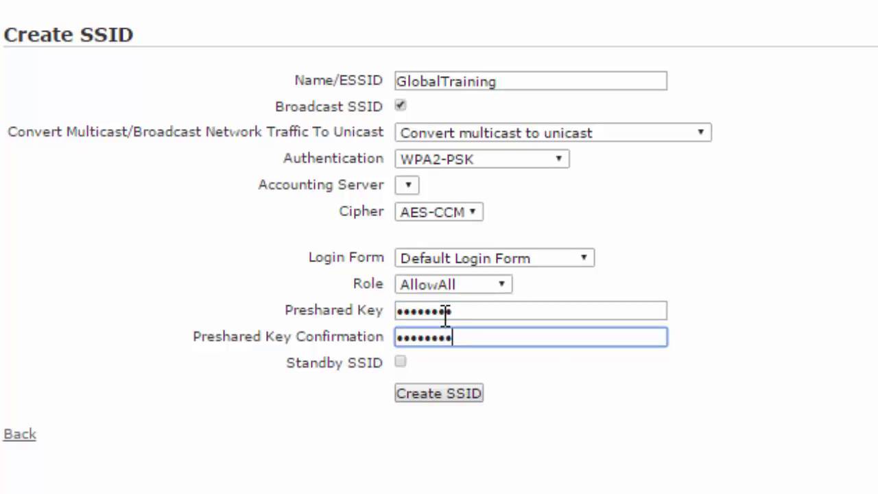
{"action": "left_click", "coordinate": [447, 395]}
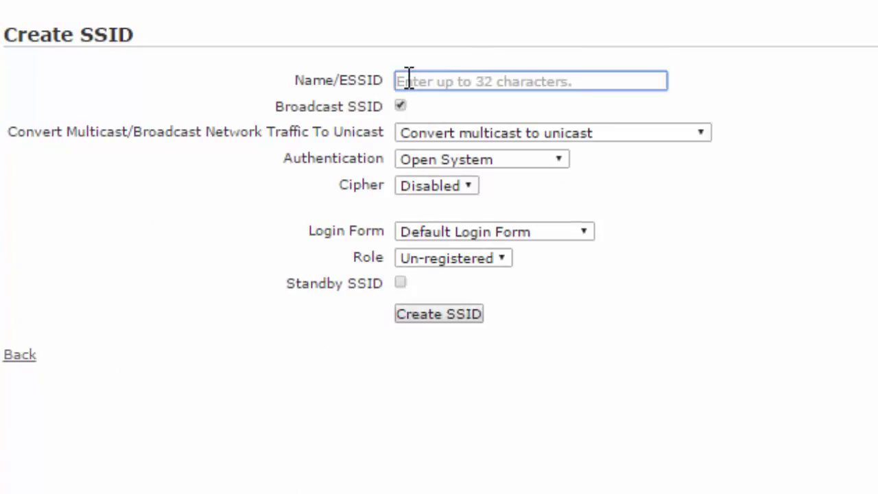
- Create a second SSID named Guest_GT with Open System authentication and the Guest role
{"action": "type", "text": "Gu"}
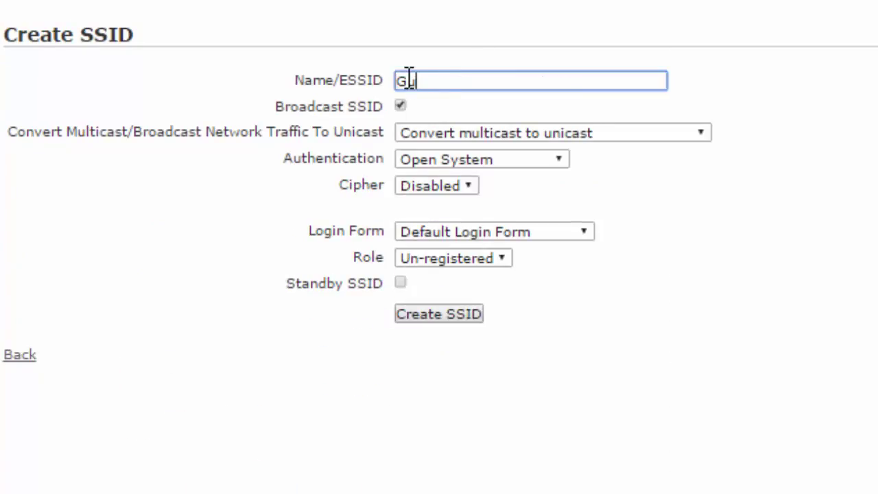
{"action": "type", "text": "est_GT"}
{"action": "left_click", "coordinate": [500, 160]}
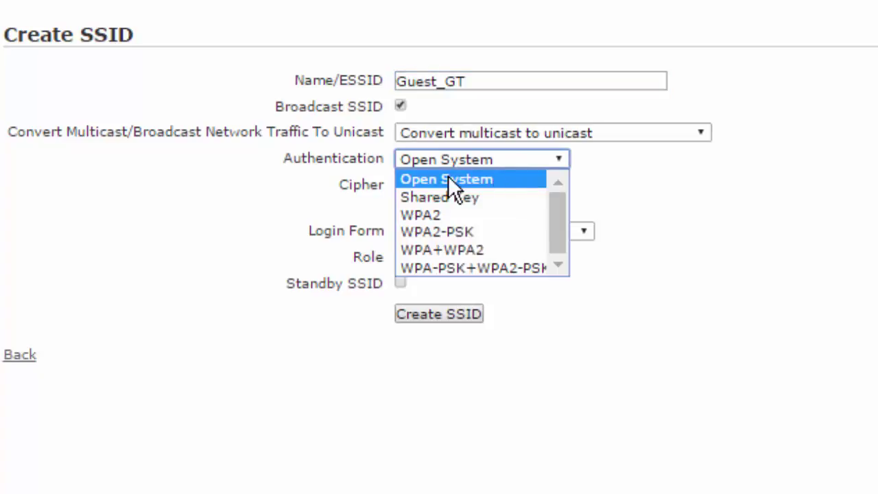
{"action": "left_click", "coordinate": [483, 180]}
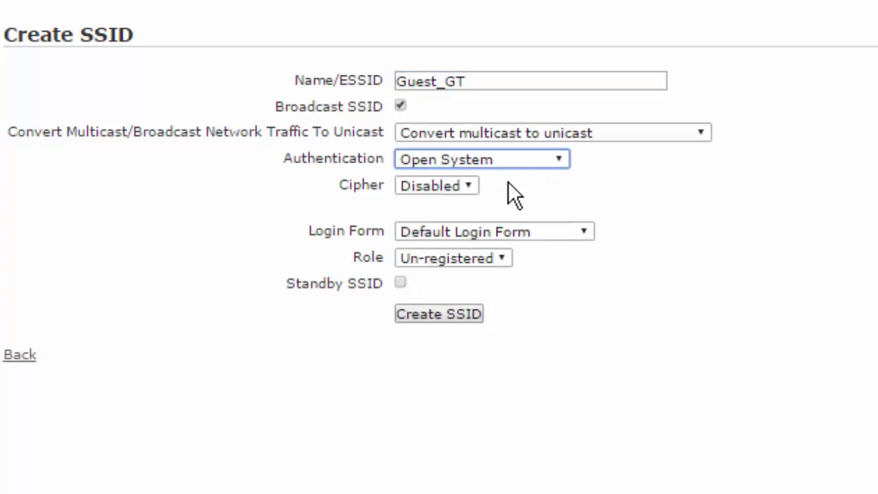
{"action": "left_click", "coordinate": [489, 260]}
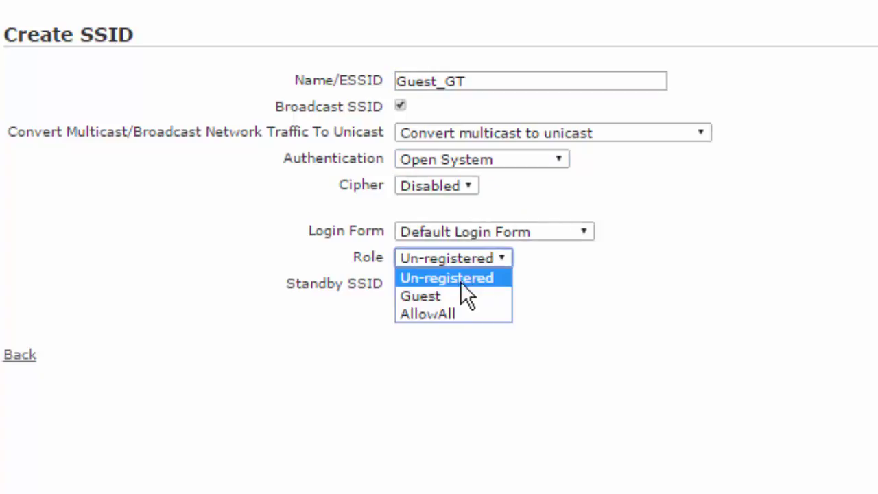
{"action": "left_click", "coordinate": [444, 296]}
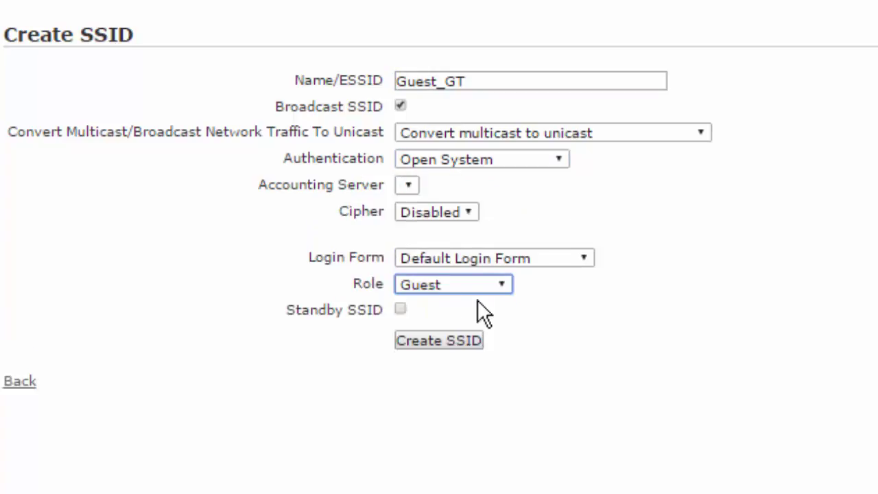
{"action": "left_click", "coordinate": [451, 340]}
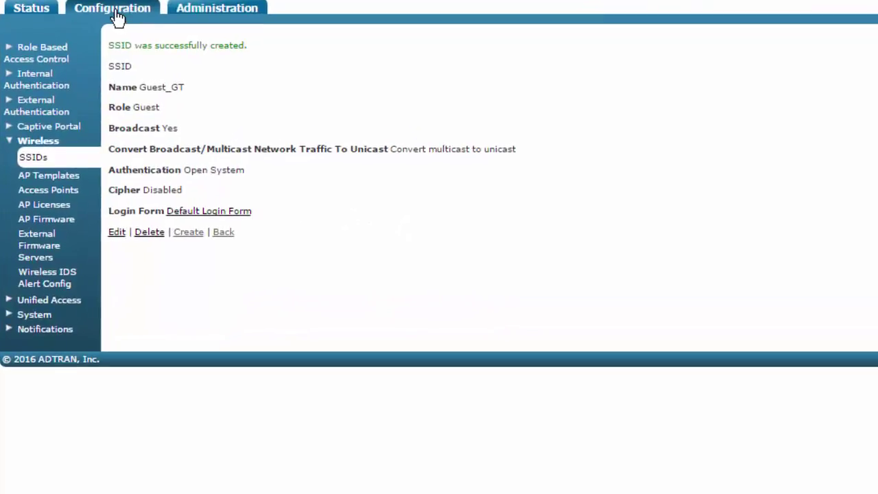
- Add the GlobalTraining and Guest_GT SSIDs to both the 2.4 GHz and 5 GHz radios of the default AP template, and update the template
{"action": "left_click", "coordinate": [49, 180]}
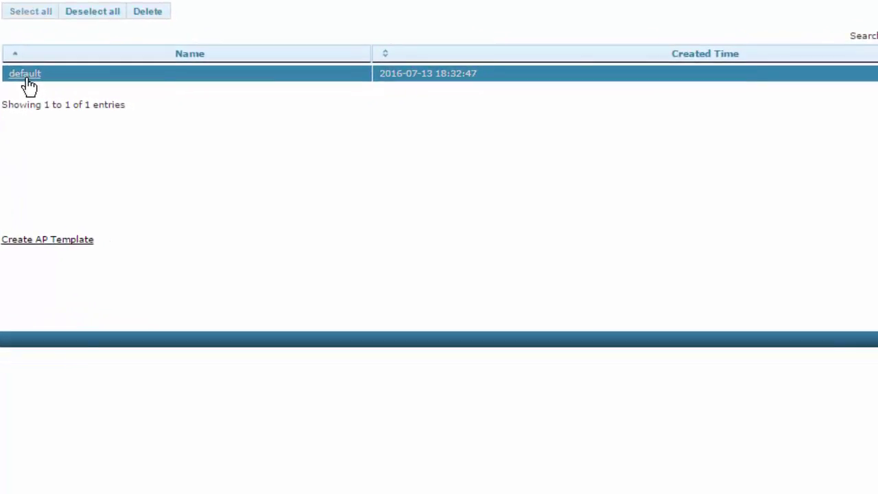
{"action": "left_click", "coordinate": [132, 103]}
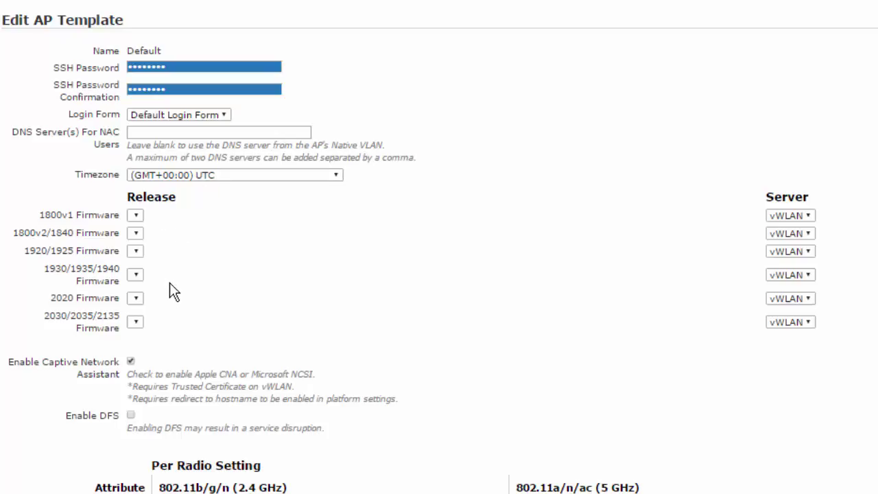
{"action": "scroll", "coordinate": [529, 245], "scroll_direction": "down", "scroll_amount": 7}
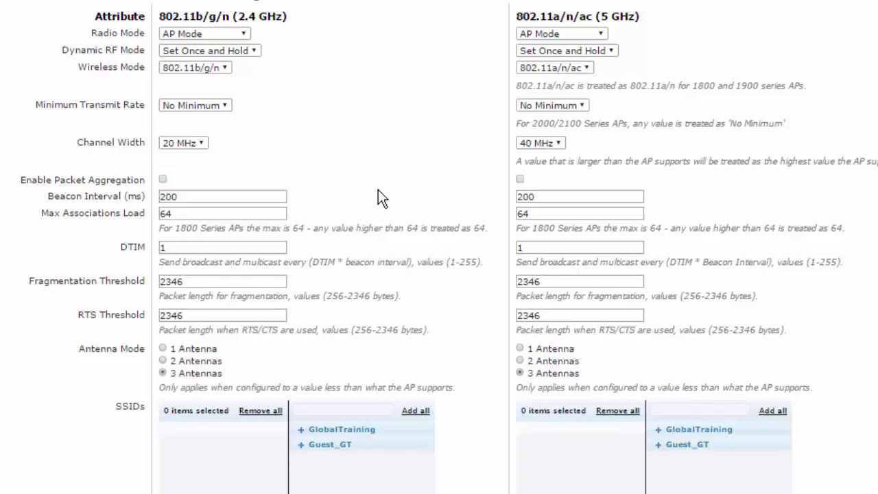
{"action": "scroll", "coordinate": [379, 196], "scroll_direction": "down", "scroll_amount": 3}
{"action": "scroll", "coordinate": [378, 190], "scroll_direction": "down", "scroll_amount": 1}
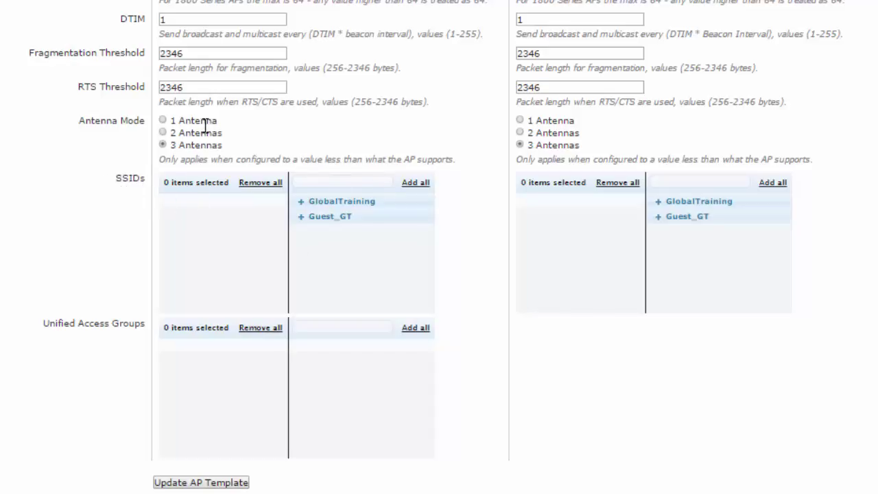
{"action": "left_click", "coordinate": [300, 204]}
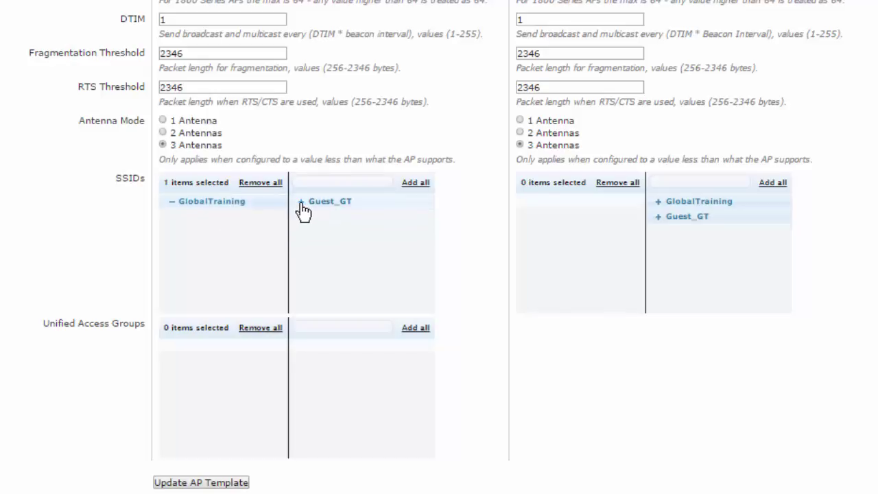
{"action": "left_click", "coordinate": [300, 206]}
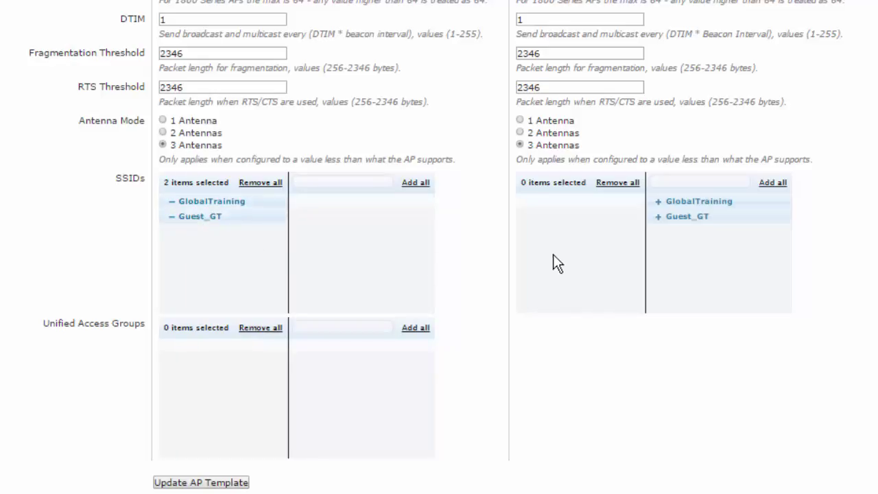
{"action": "left_click", "coordinate": [775, 184]}
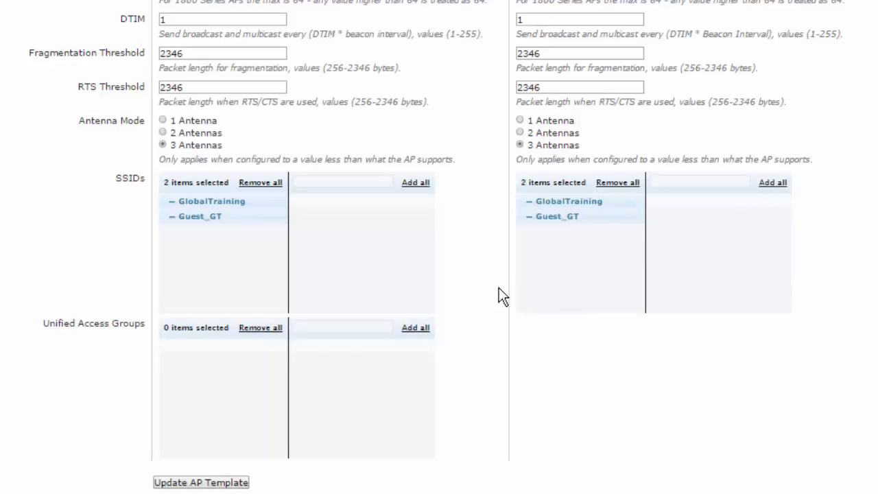
{"action": "left_click", "coordinate": [204, 483]}
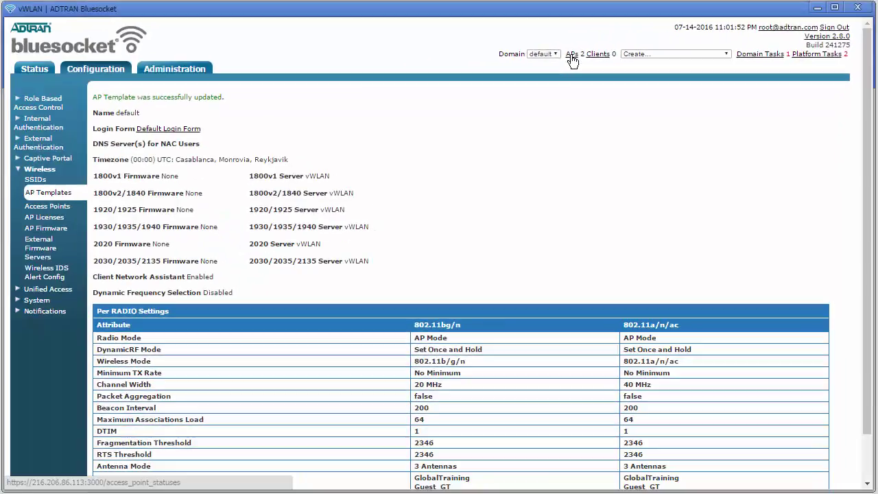
- Examine the channel, transmit power and status of both access points in the access point status list
{"action": "left_click", "coordinate": [393, 87]}
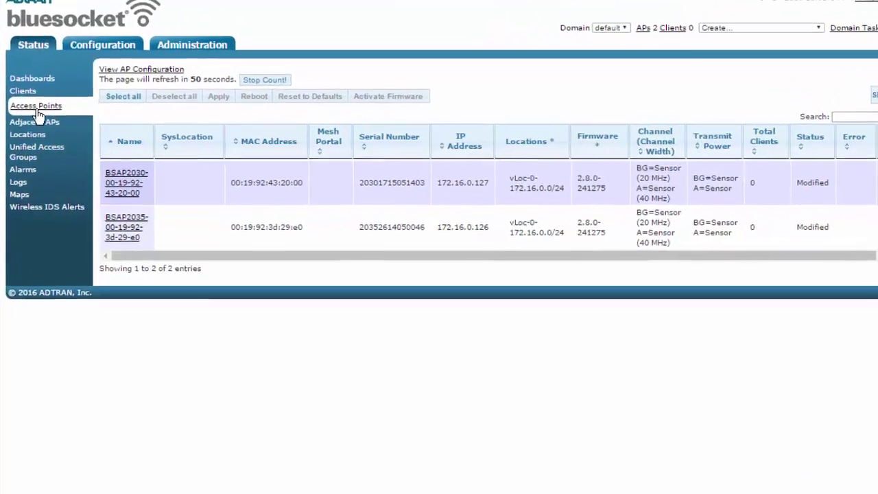
{"action": "left_click", "coordinate": [204, 173]}
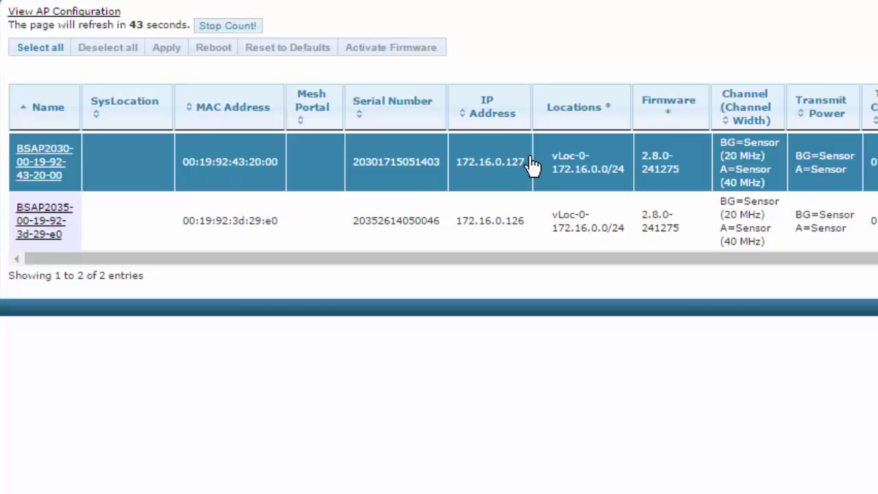
{"action": "left_click", "coordinate": [695, 177]}
{"action": "left_click", "coordinate": [717, 151]}
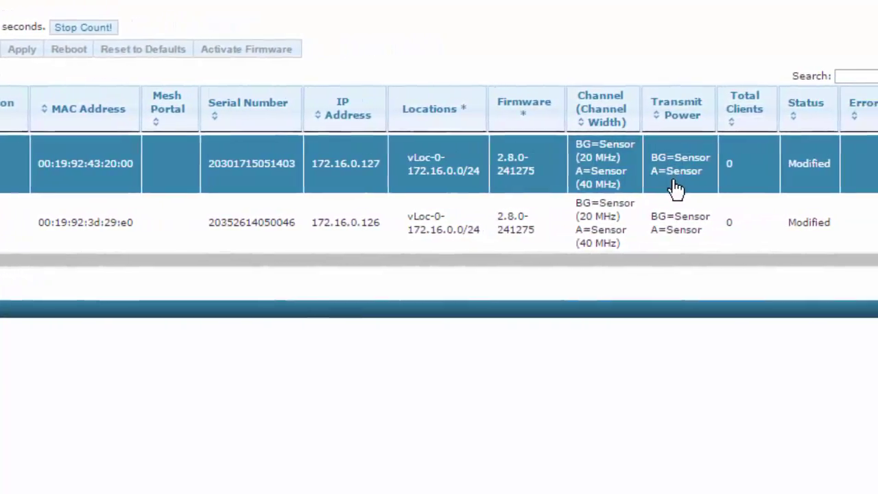
{"action": "left_click", "coordinate": [779, 214]}
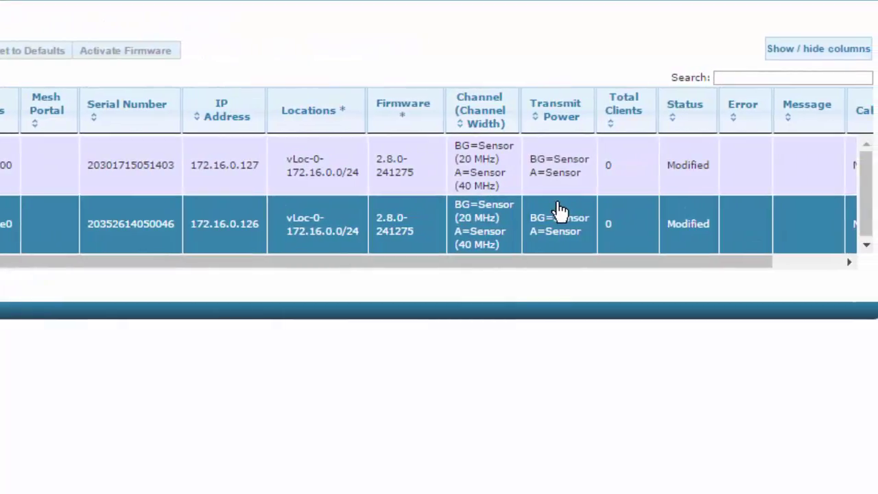
{"action": "left_click", "coordinate": [640, 186]}
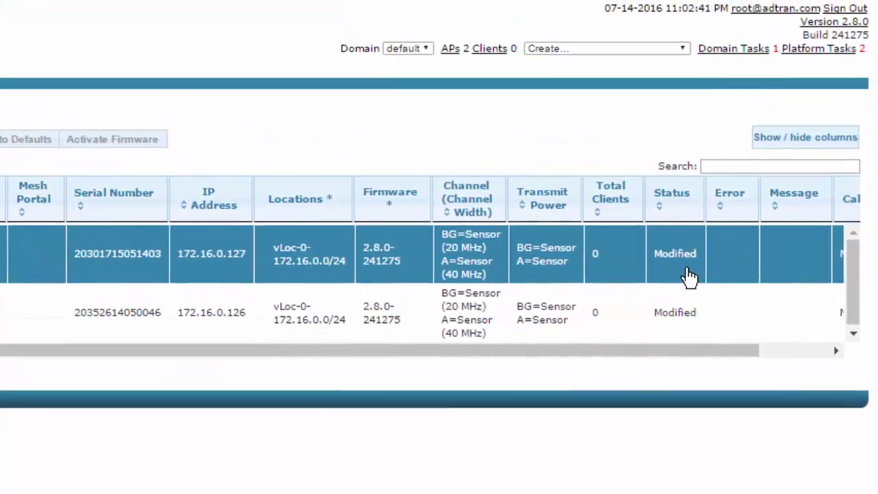
- Execute the pending domain task that applies the configuration to the APs, and reopen the access point status list
{"action": "left_click", "coordinate": [735, 49]}
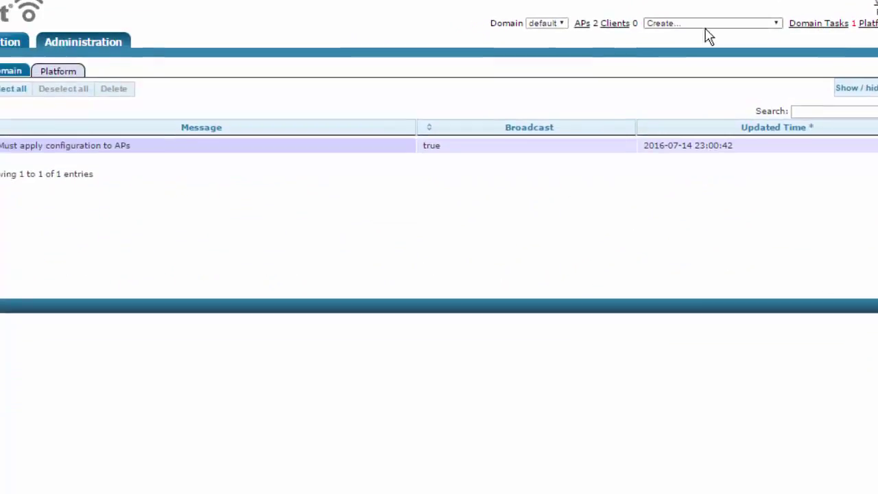
{"action": "left_click", "coordinate": [21, 137]}
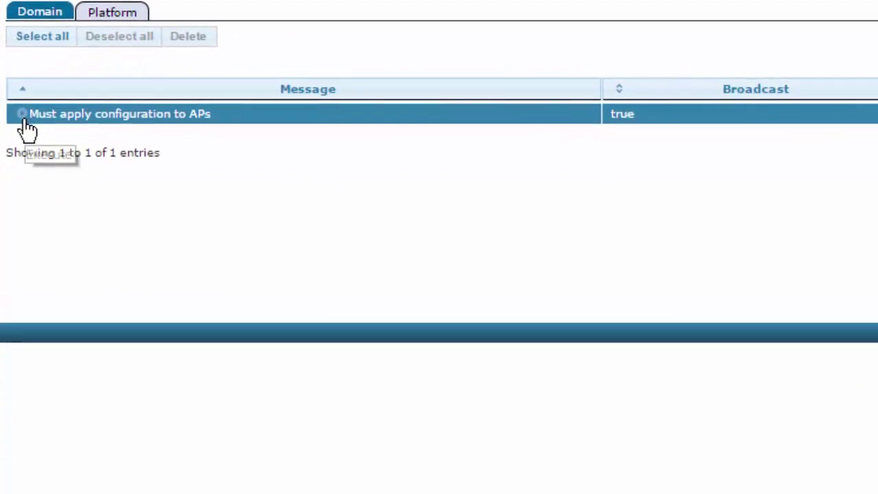
{"action": "left_click", "coordinate": [26, 129]}
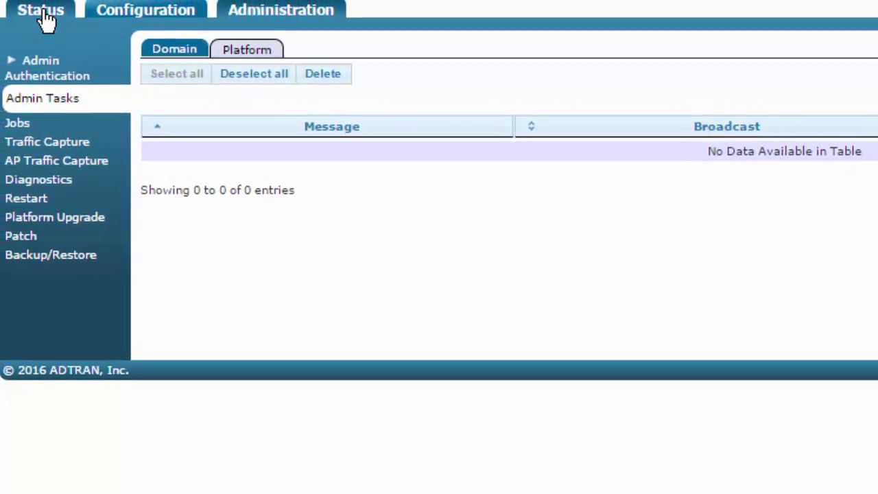
{"action": "left_click", "coordinate": [43, 14]}
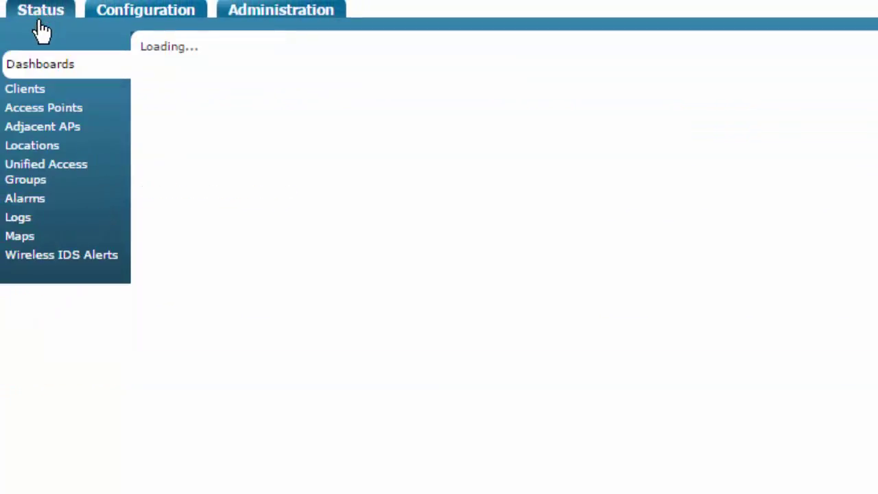
{"action": "left_click", "coordinate": [43, 109]}
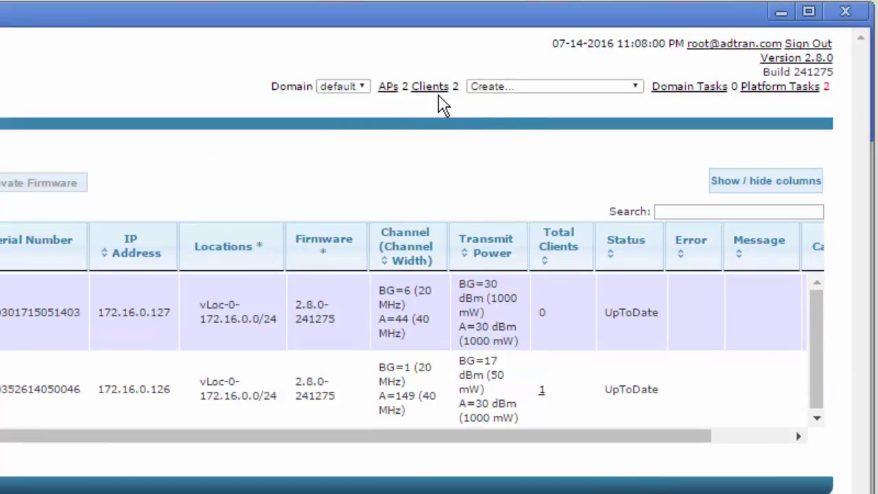
- Review the connected clients' device details, role, access point, SSID, radio and usage in the client status list
{"action": "left_click", "coordinate": [434, 87]}
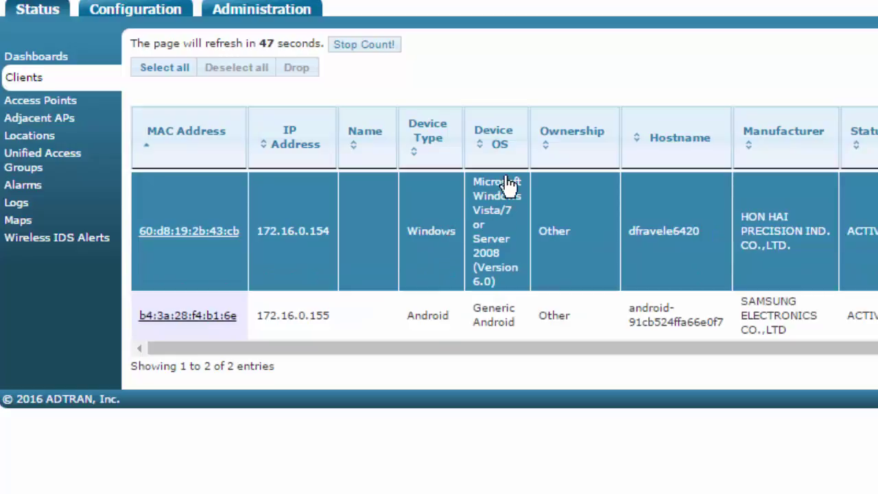
{"action": "left_click", "coordinate": [563, 288]}
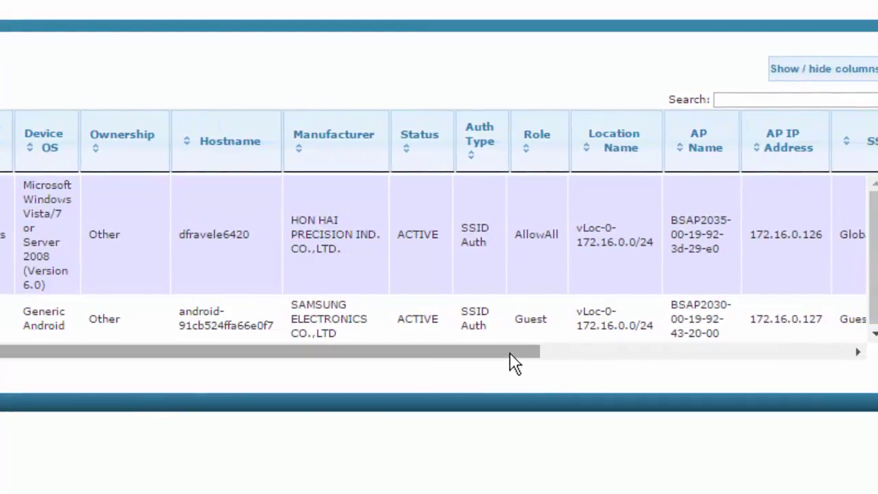
{"action": "left_click_drag", "start_coordinate": [511, 355], "coordinate": [824, 359]}
{"action": "left_click", "coordinate": [381, 225]}
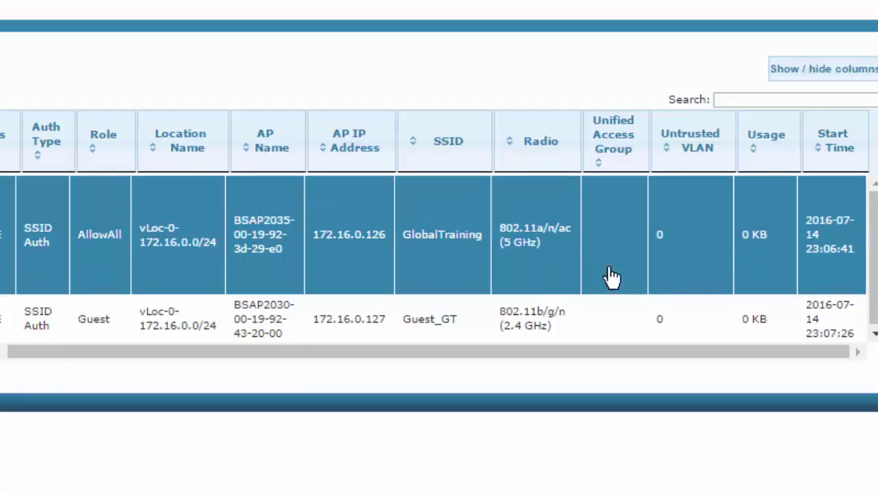
{"action": "left_click", "coordinate": [755, 268]}
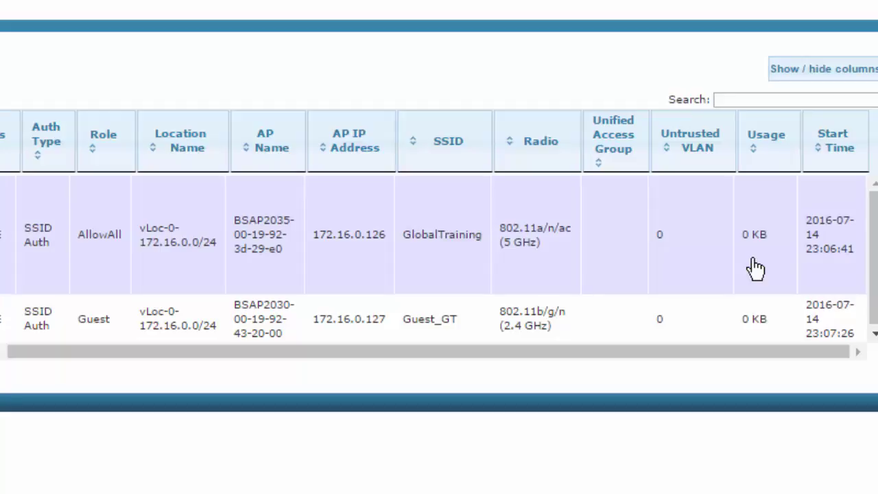